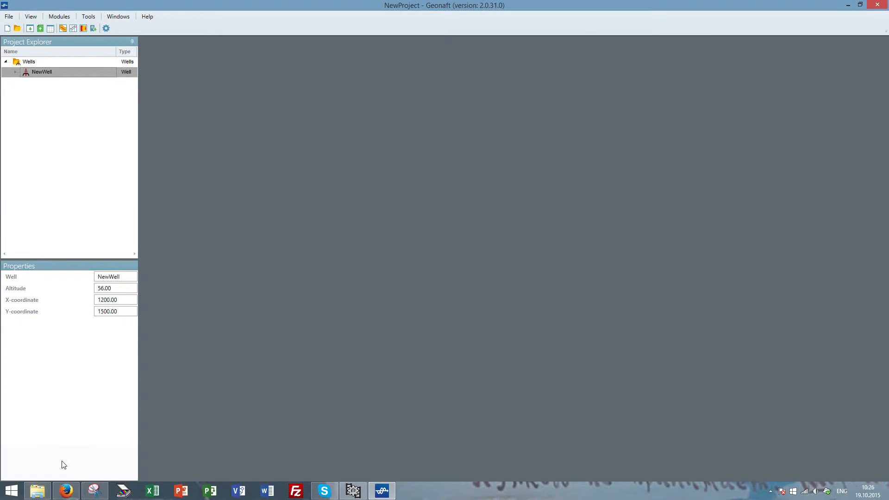
- Load the ActWell and RefWell DEV and LAS files into the project's short data loader and accept the trajectory data
click(38, 492)
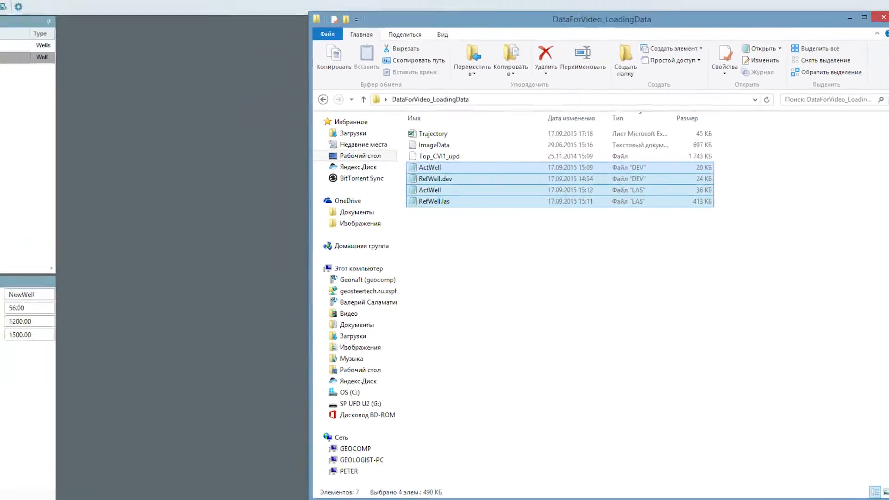
drag(459, 186, 38, 166)
drag(189, 248, 187, 246)
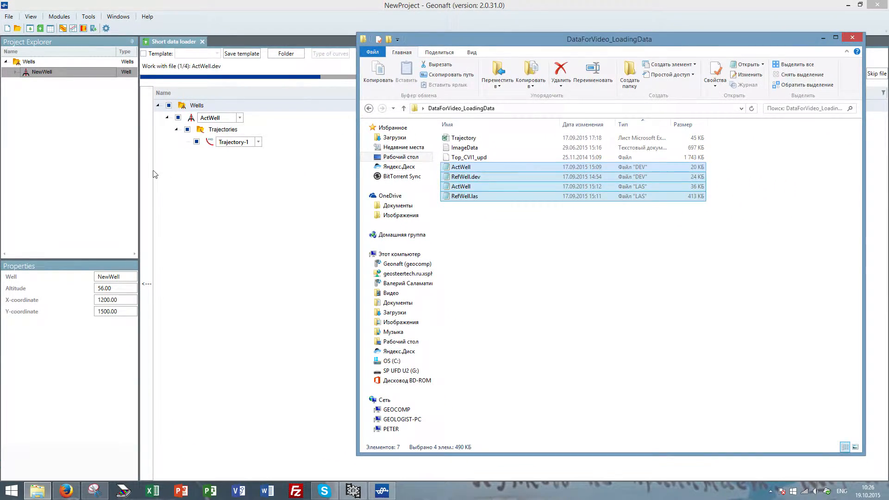
click(162, 183)
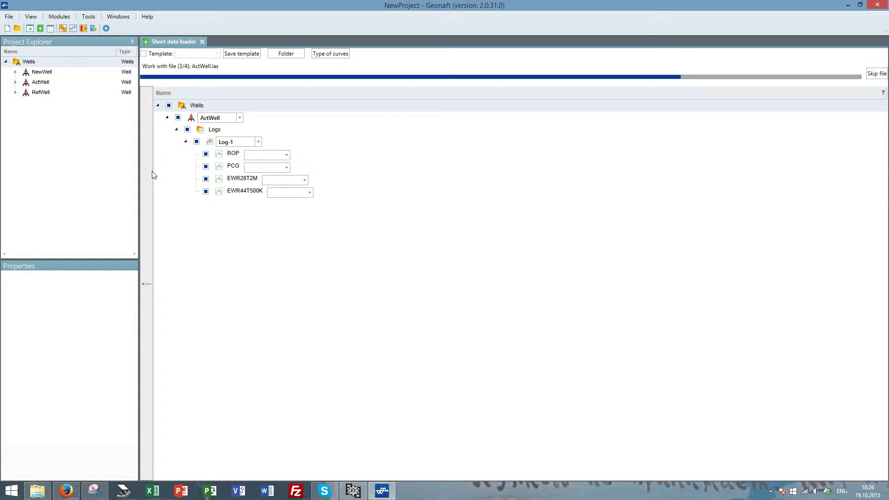
- Exclude the EWR28T2M and EWR44T500K curves, rename PCG to GammaRay, and load ActWell's log data
click(206, 191)
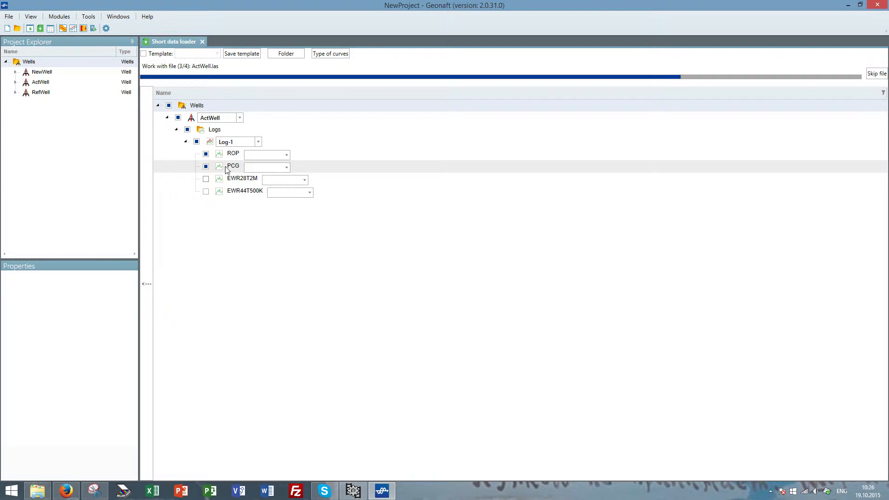
right_click(227, 170)
click(232, 174)
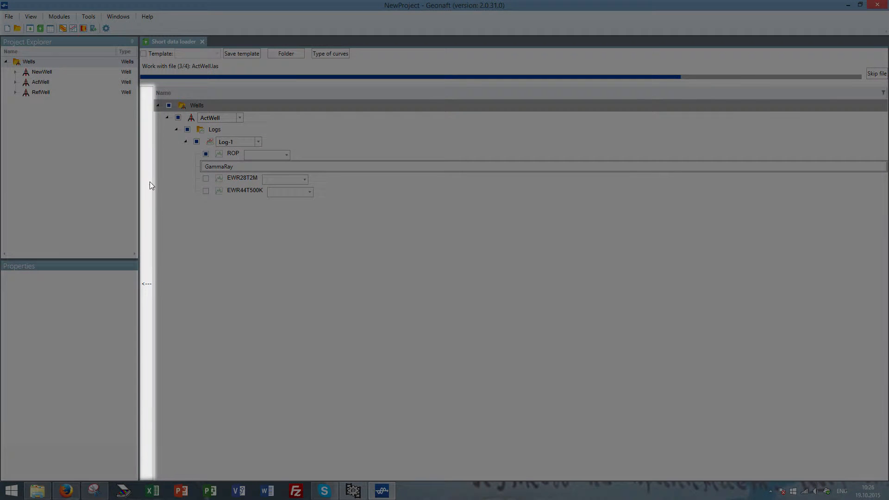
click(149, 182)
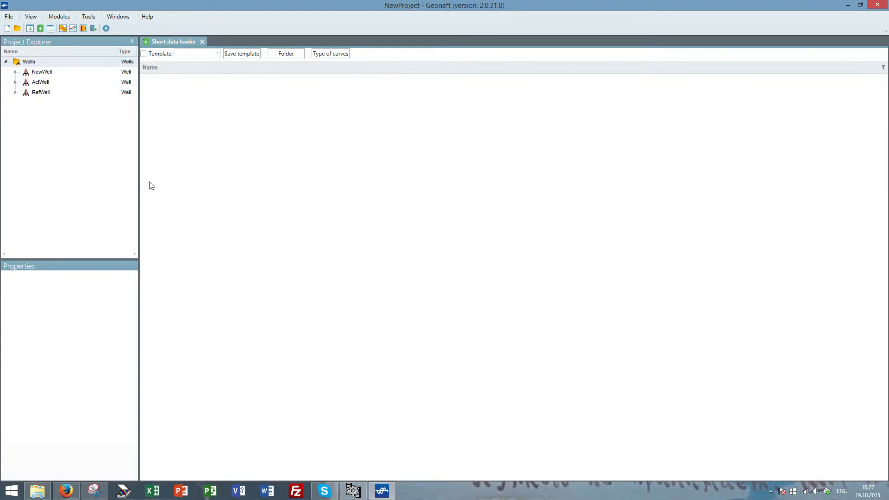
- Show ActWell's GammaRay and ROP curves and Trajectory-1 as tables in a new Data Editor
click(15, 82)
click(26, 102)
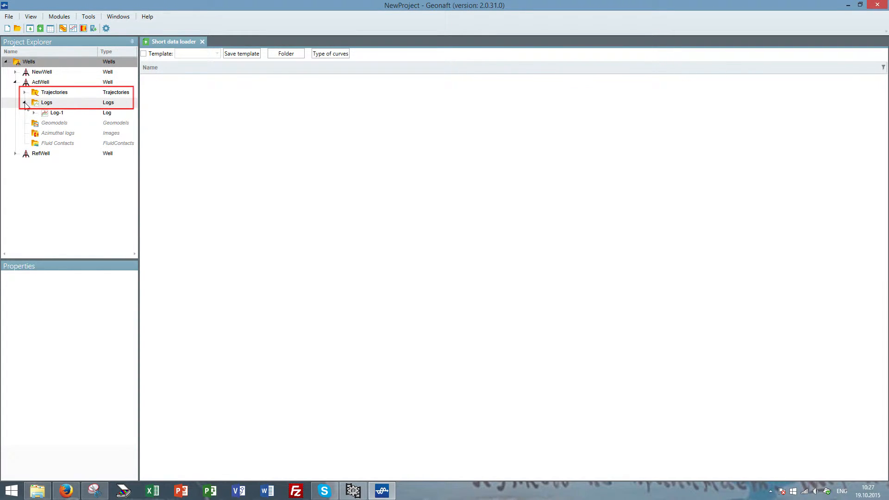
click(35, 112)
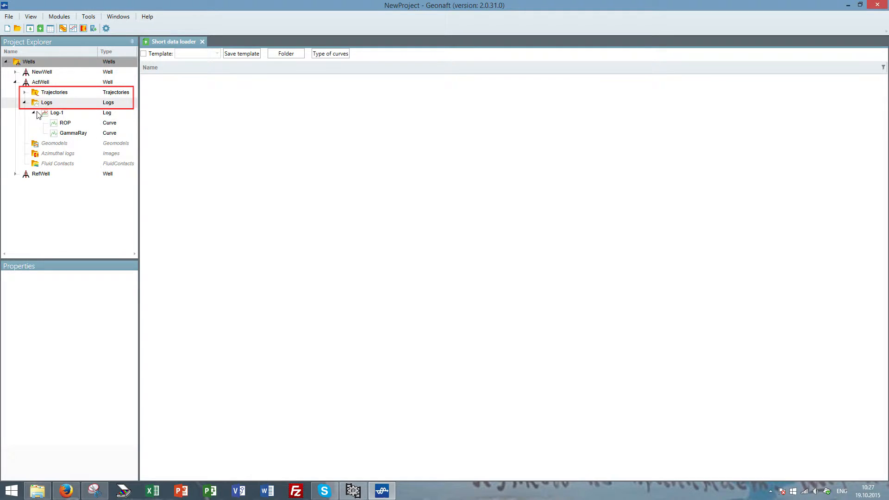
click(49, 28)
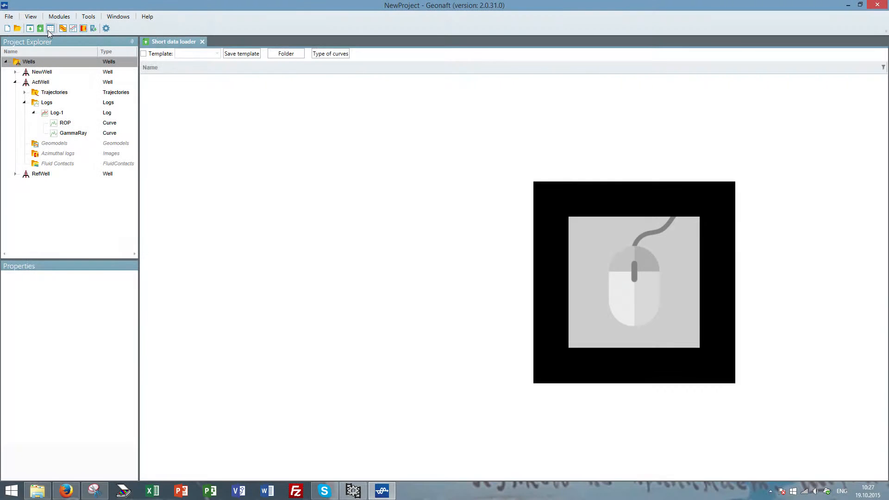
click(48, 30)
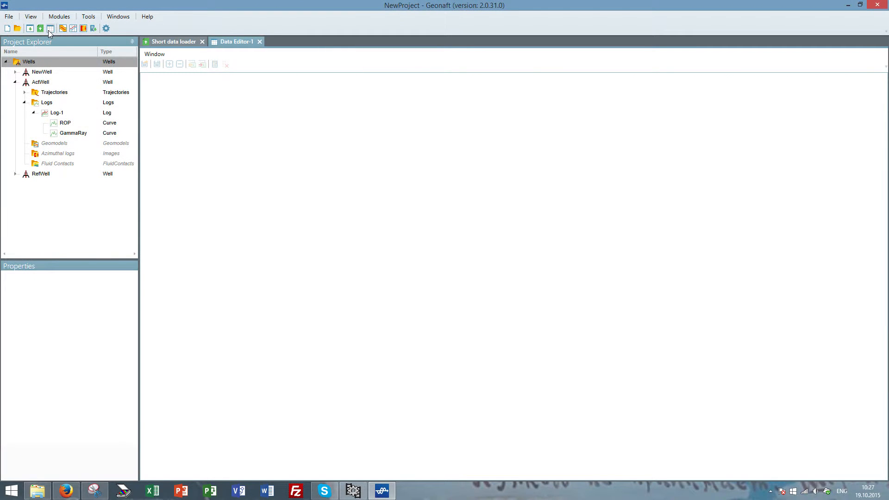
drag(74, 132, 196, 136)
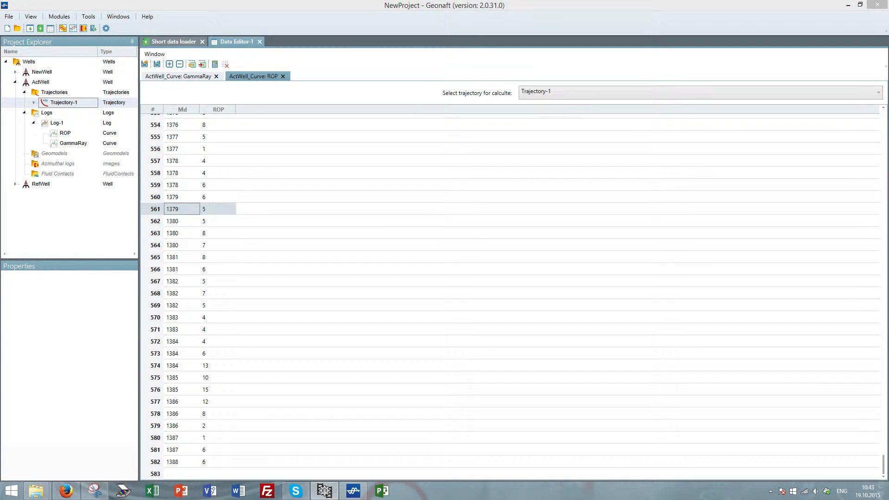
drag(63, 102, 211, 172)
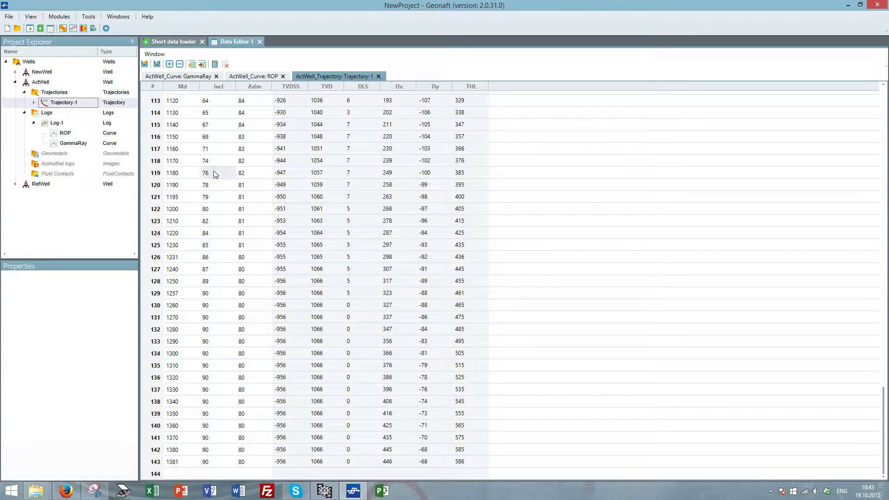
- Export the Trajectory-1 table to Excel and append measured depths 1390 and 1400 below the last row
click(193, 64)
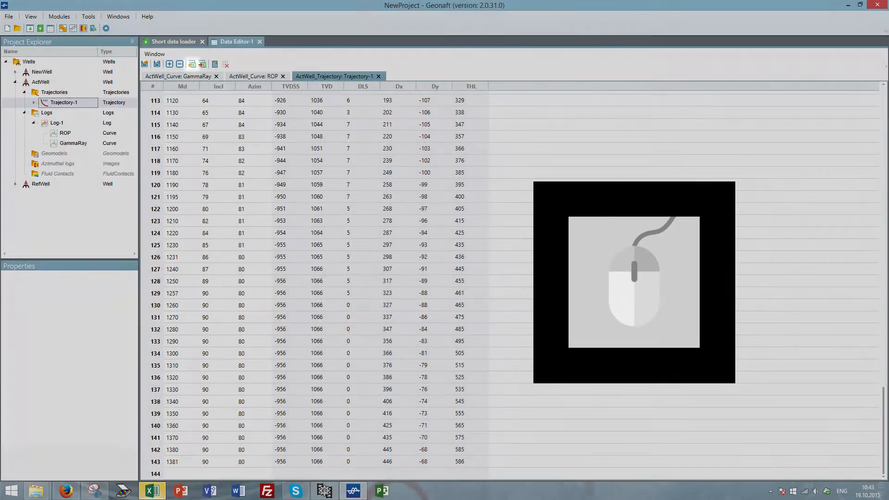
drag(888, 157, 599, 41)
click(387, 258)
key(ctrl+Down)
click(325, 219)
text(1390)
key(Return)
text(1400)
- Enter inclination 90 and azimuth 80 for the two added trajectory rows
click(354, 219)
text(90)
key(Return)
text(90)
click(382, 217)
text(80)
- Bring the edited Excel table back into Trajectory-1, save it, and select the two added rows
click(203, 64)
click(157, 64)
drag(182, 451, 257, 463)
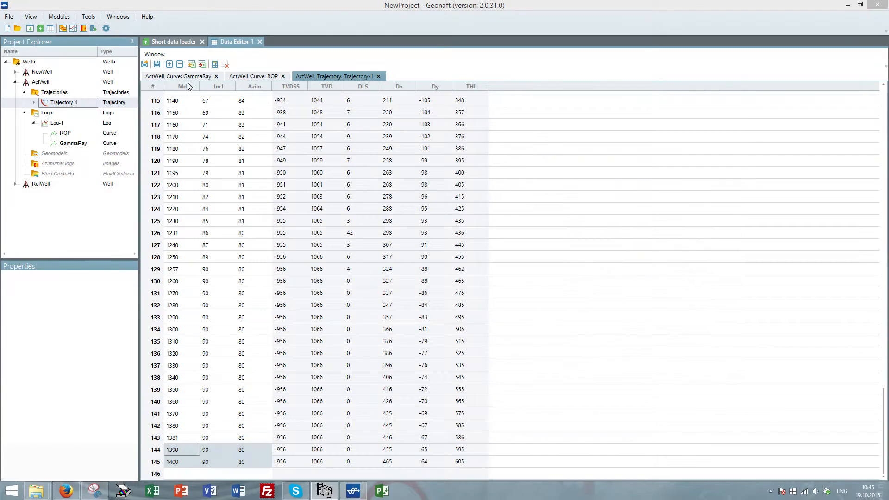
- Create a new cross-section, add ActWell to it, and display Trajectory-1 in the section view
click(62, 30)
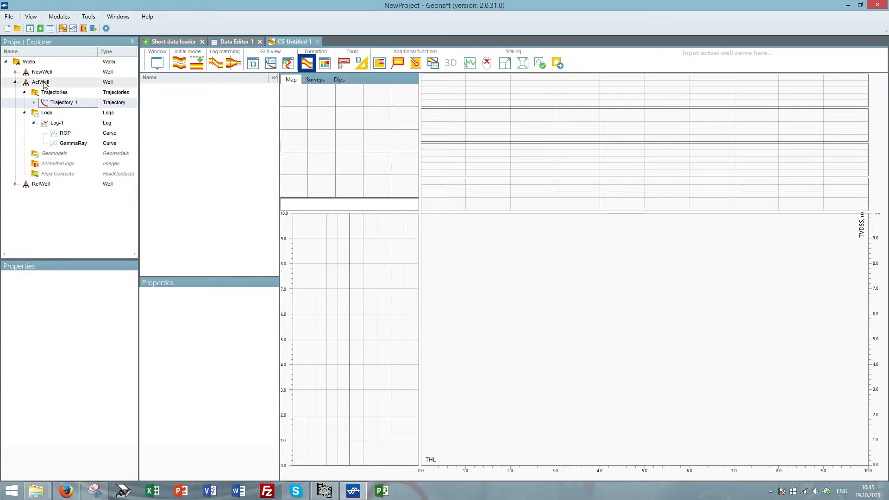
drag(44, 85, 170, 103)
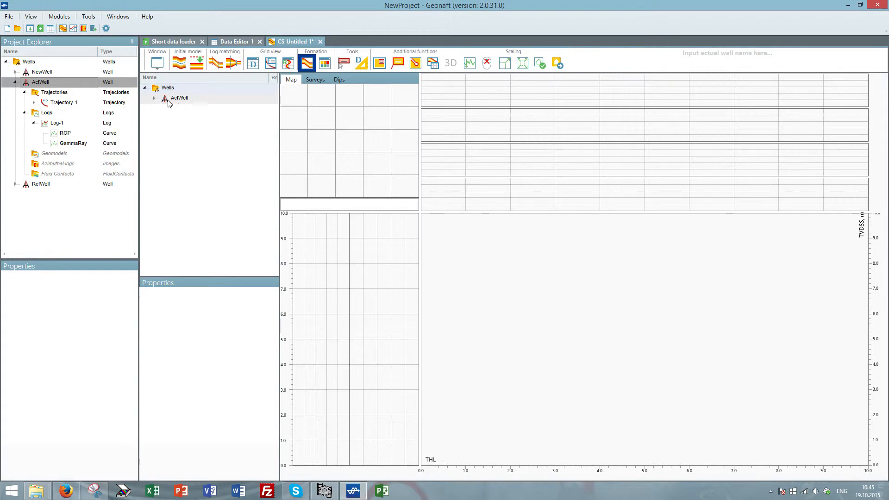
click(154, 98)
click(163, 108)
mouse_move(185, 119)
mouse_down()
mouse_move(395, 223)
mouse_move(530, 307)
mouse_up()
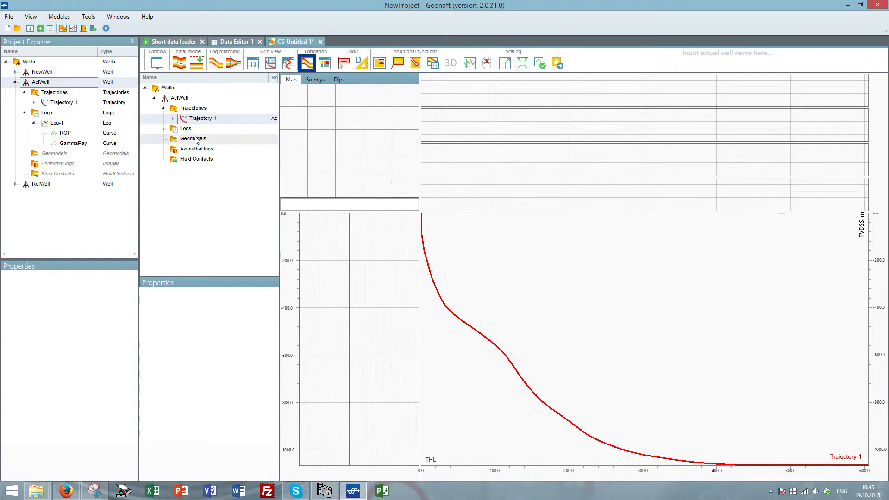
- Display ActWell's GammaRay and ROP curves in separate log tracks above the cross-section
click(163, 129)
click(173, 138)
drag(212, 159, 756, 361)
drag(204, 148, 507, 160)
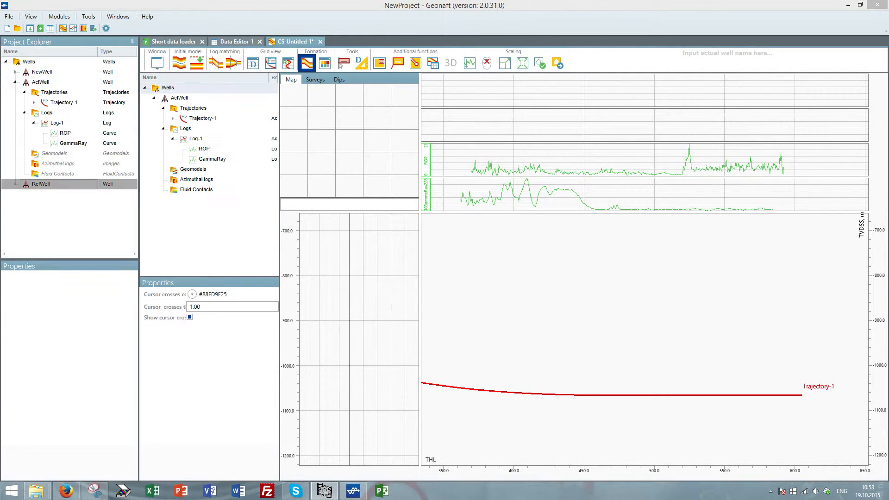
- Open the trajectory file in the Data loader as Well trajectory data and continue to its preview
click(29, 28)
click(356, 112)
click(352, 120)
click(297, 130)
double_click(351, 205)
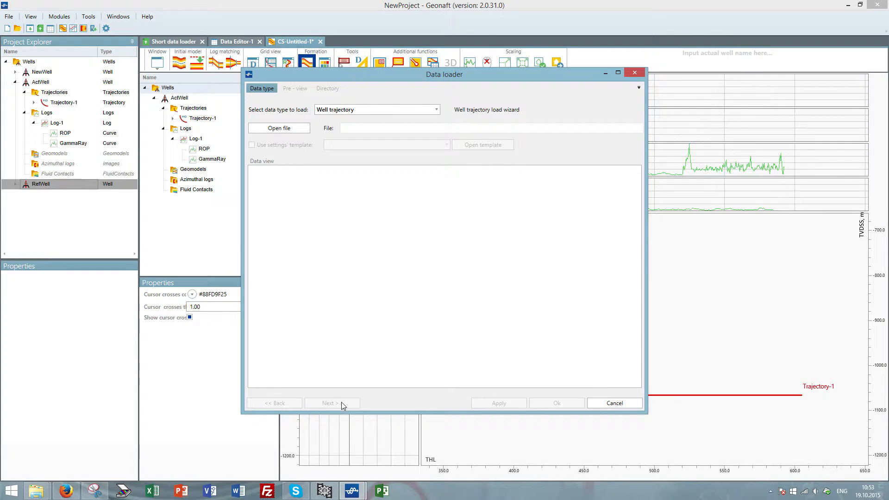
click(340, 402)
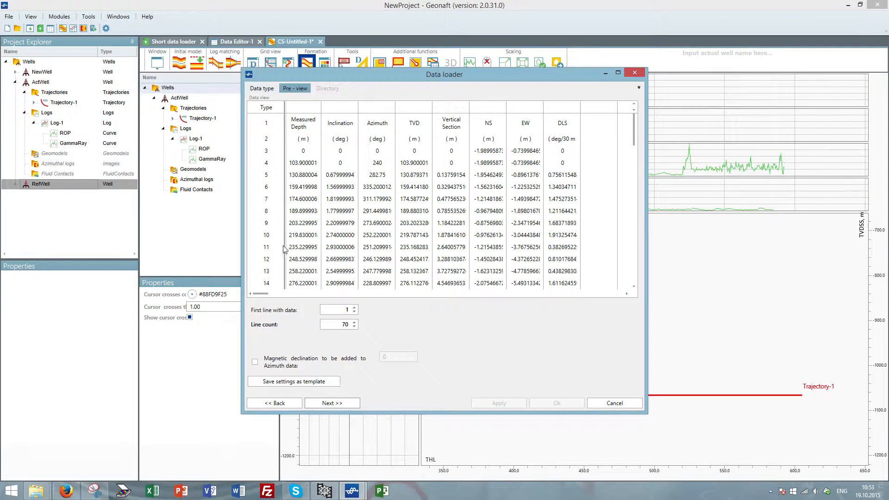
- Assign the Measured Depth, Inclination and Azimuth columns as md, incl and azim, and continue to the directory settings
click(302, 109)
click(302, 109)
click(303, 131)
click(340, 108)
click(340, 107)
click(361, 125)
click(378, 108)
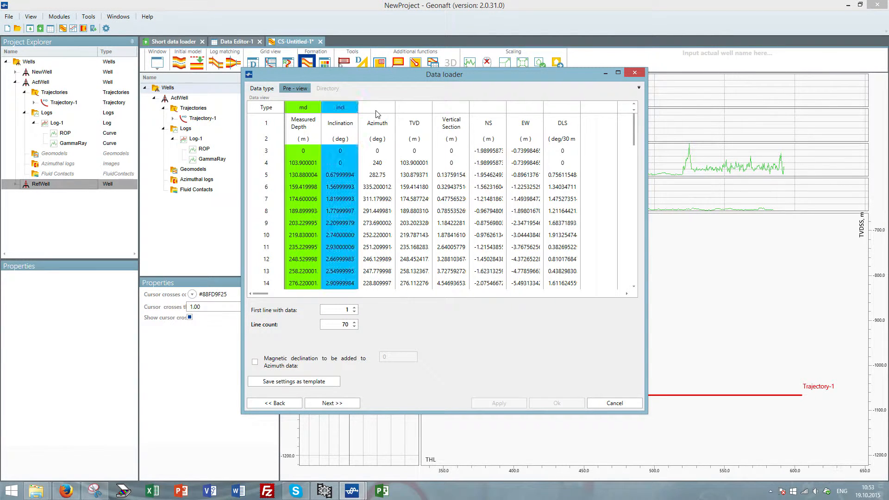
click(377, 107)
click(378, 159)
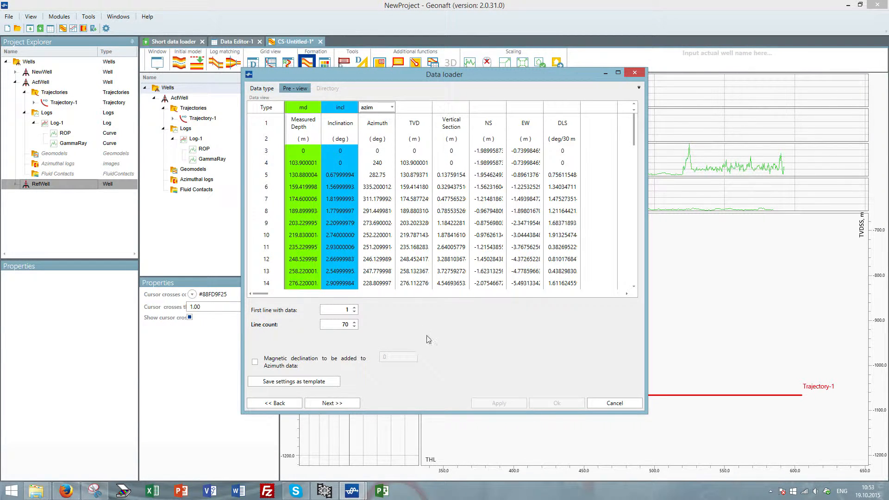
click(342, 406)
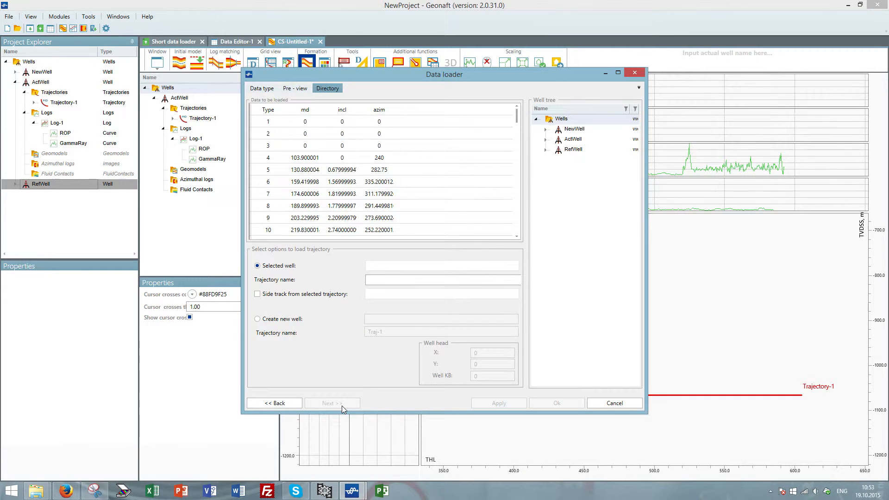
- Load the trajectory into a new well named NewWell_2 with wellhead X 1000, Y 2000 and KB 82
click(257, 318)
click(379, 320)
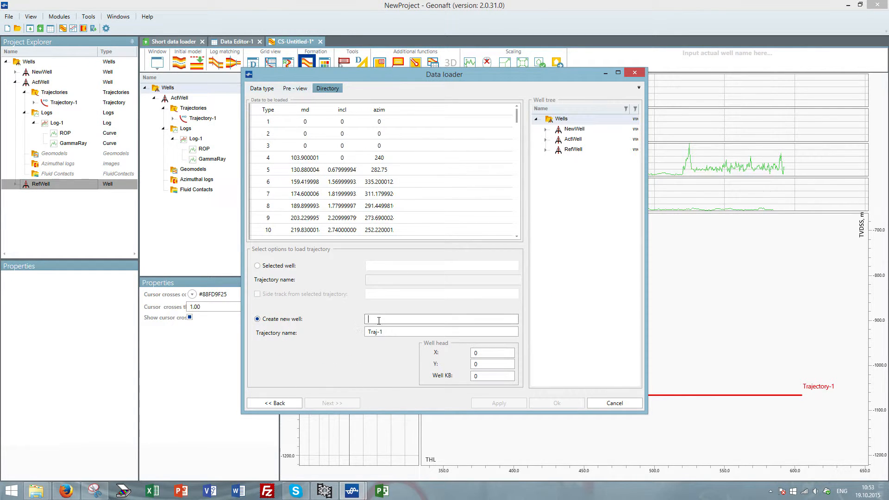
text(NewWell_2)
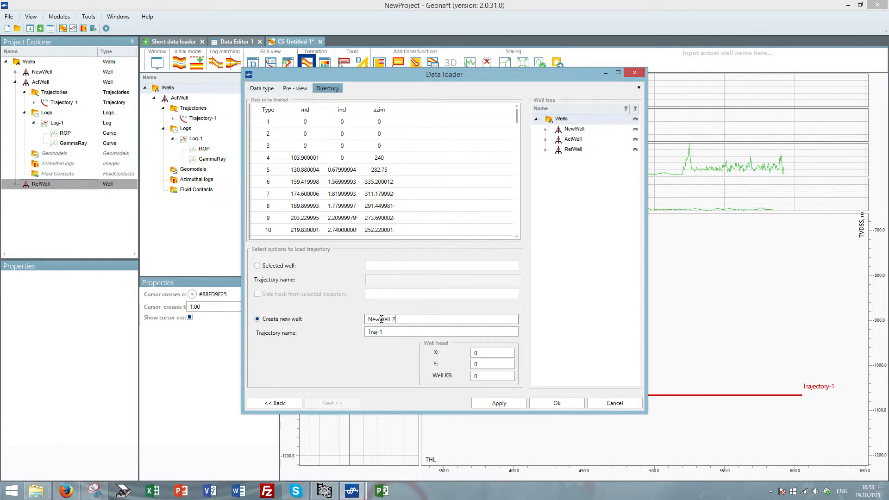
key(Tab)
key(Tab)
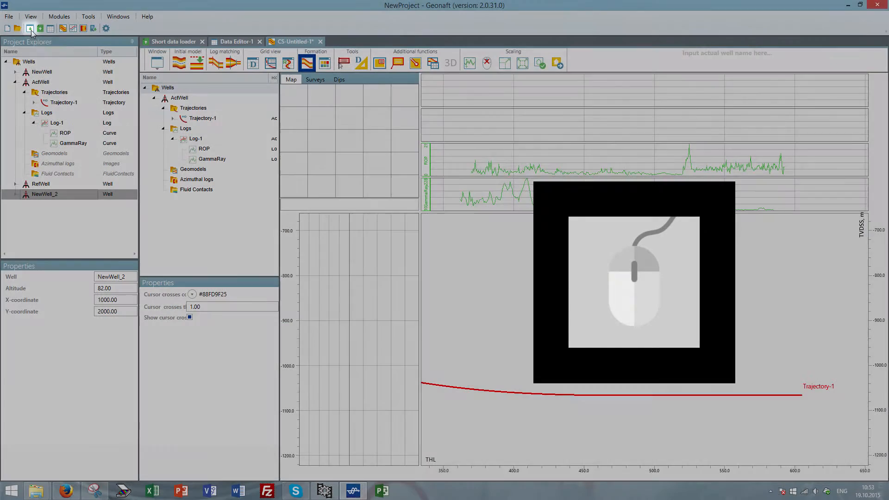
- Open the Top_CVI1_upd file in the Data loader with Surface as the data type
click(29, 29)
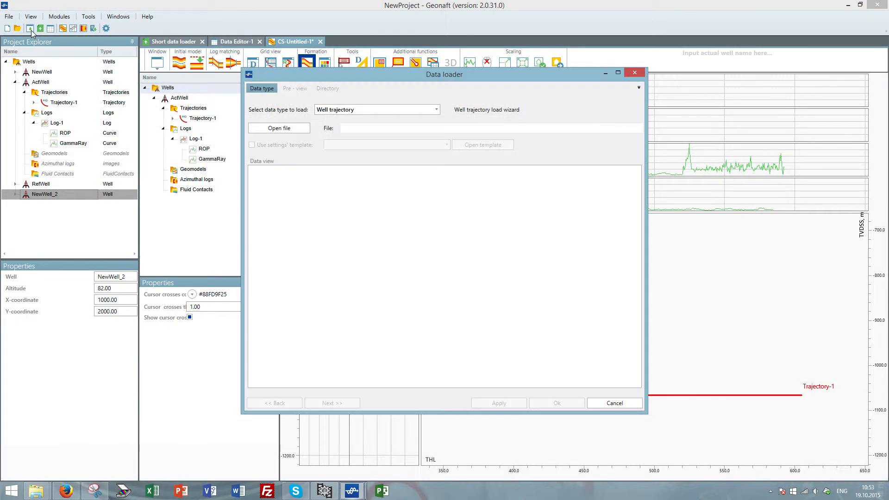
click(423, 110)
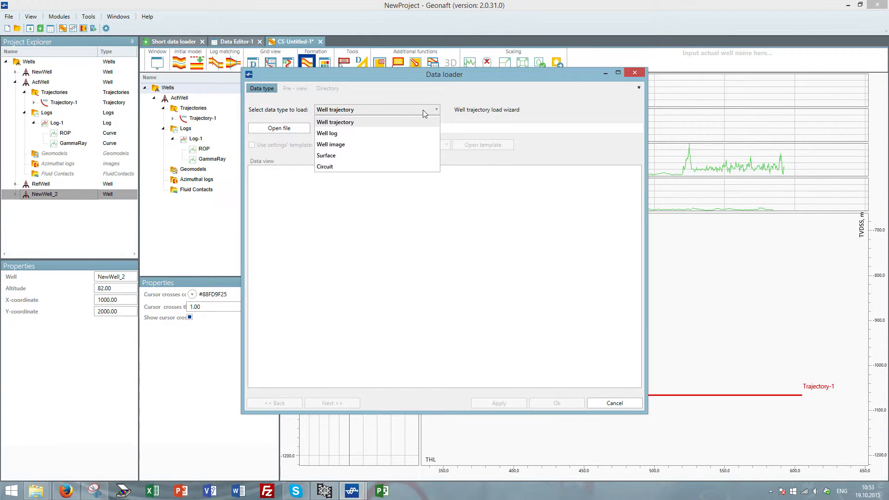
click(393, 156)
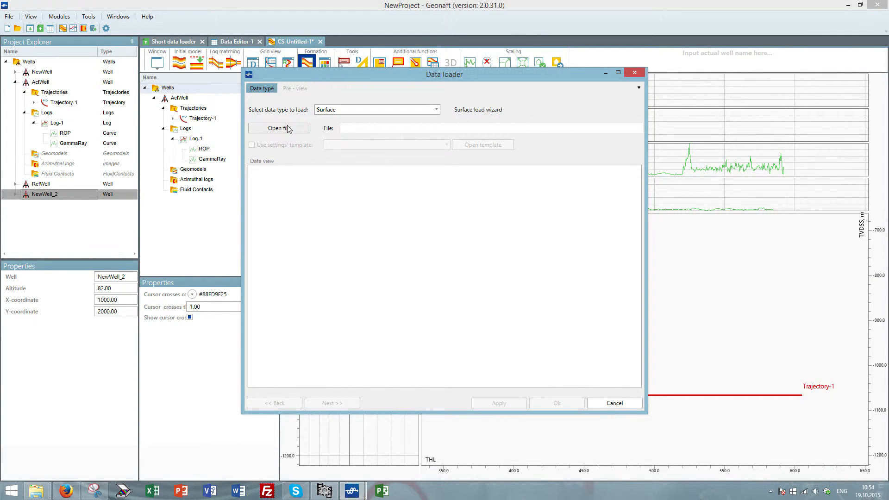
click(283, 129)
click(354, 197)
double_click(354, 197)
- Import the previewed surface data and select the loaded Top_CVI1_upd surface in the project tree
click(339, 404)
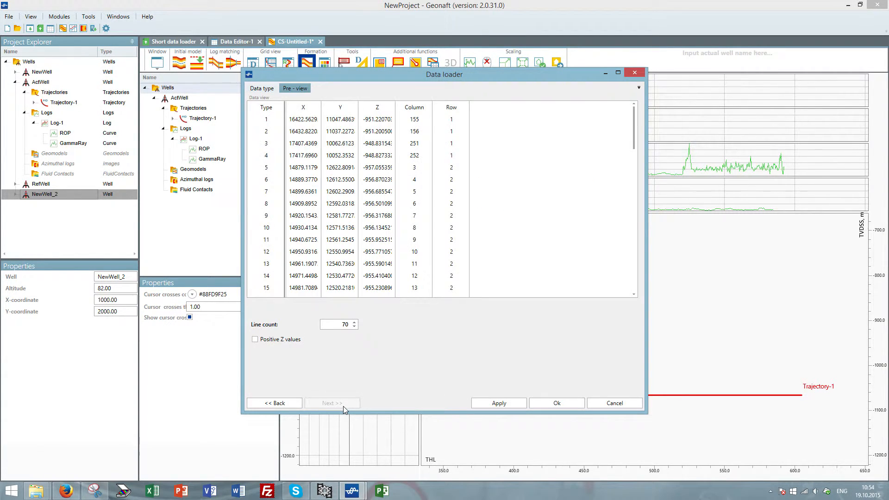
click(557, 403)
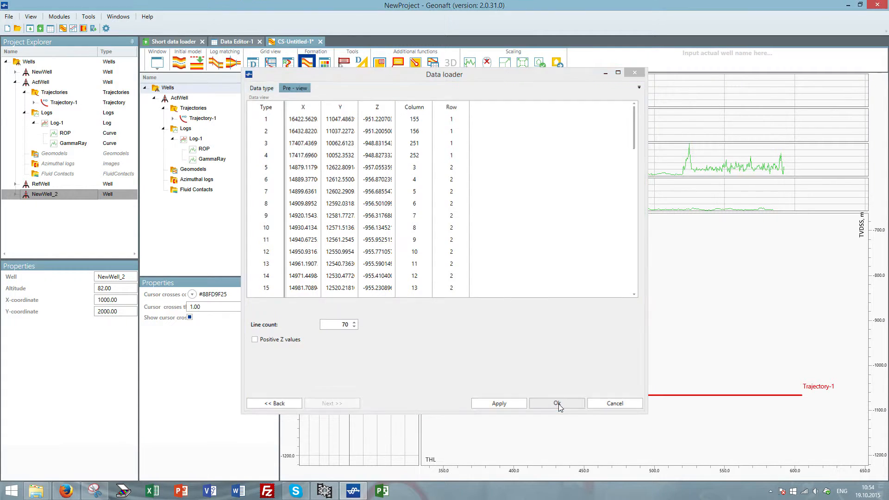
click(6, 206)
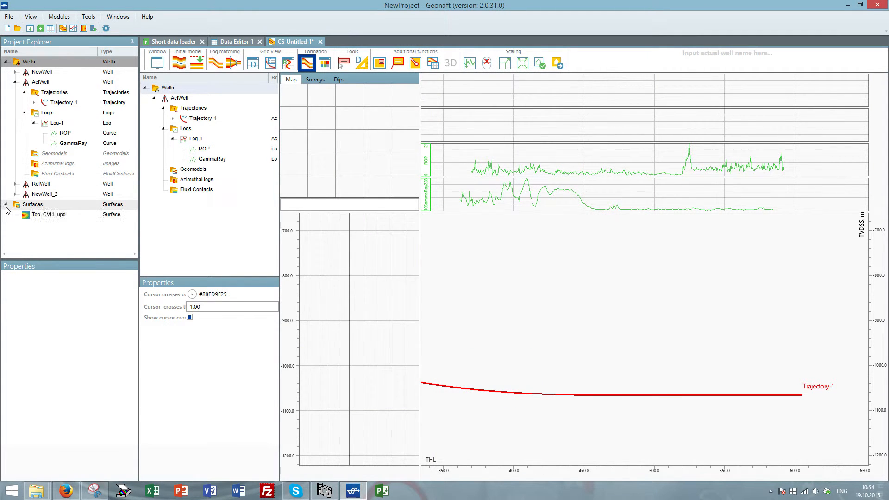
click(49, 216)
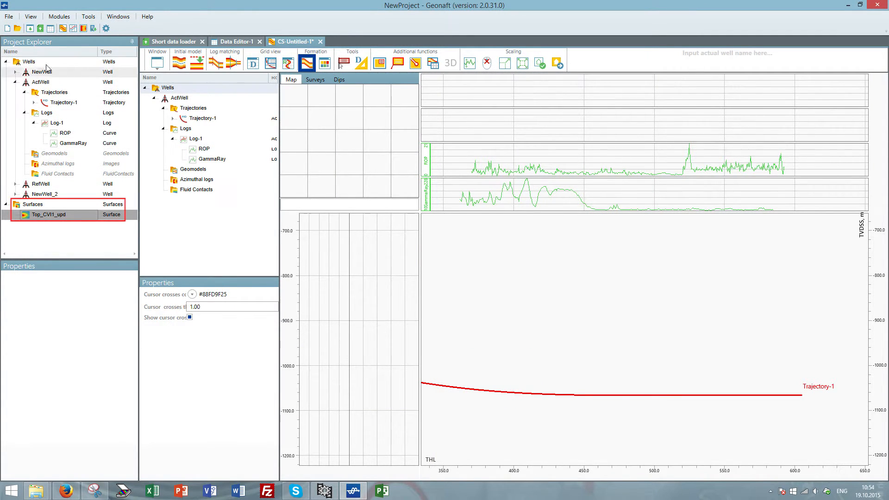
- Open the ImageData text file in the Data loader with Well image as the data type
click(30, 28)
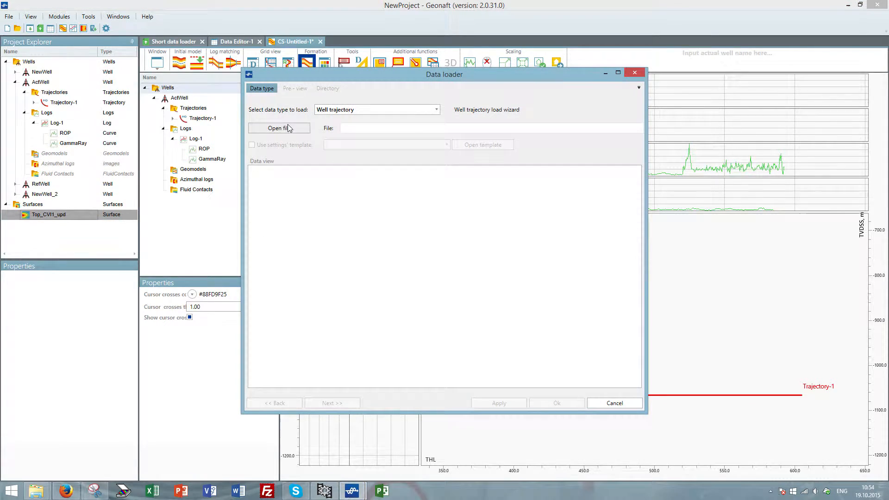
click(331, 110)
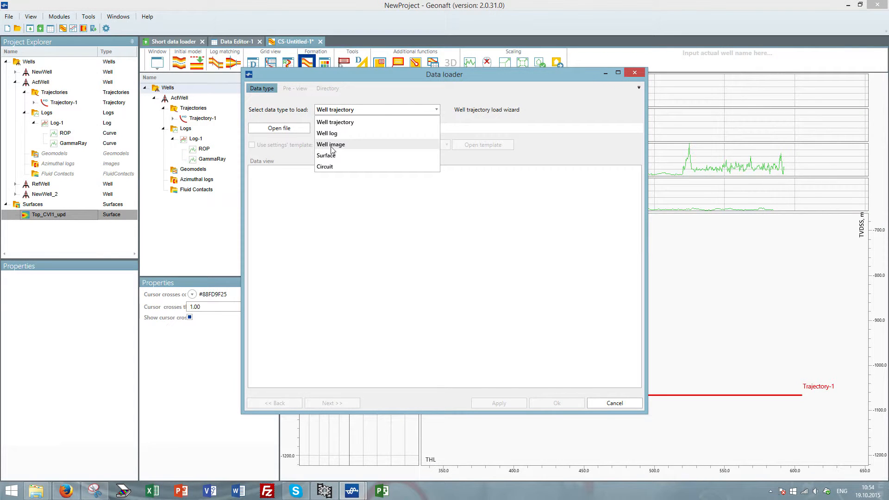
click(332, 145)
click(291, 130)
click(608, 304)
click(609, 318)
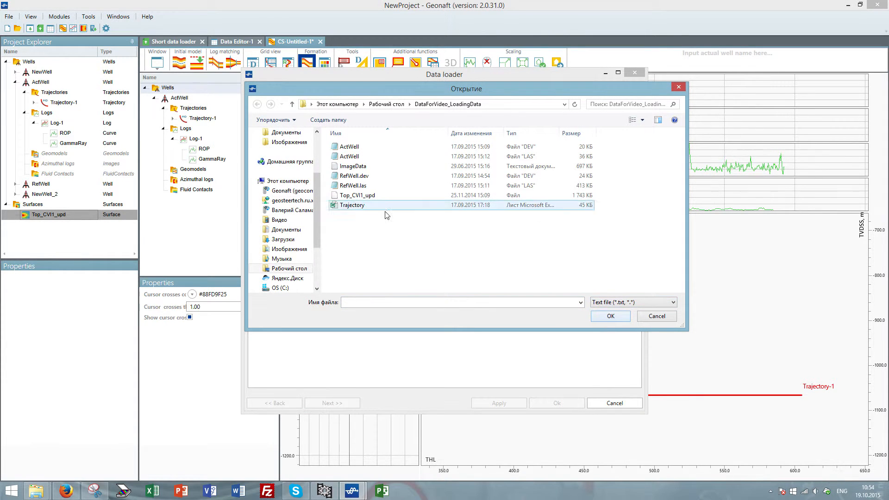
double_click(372, 167)
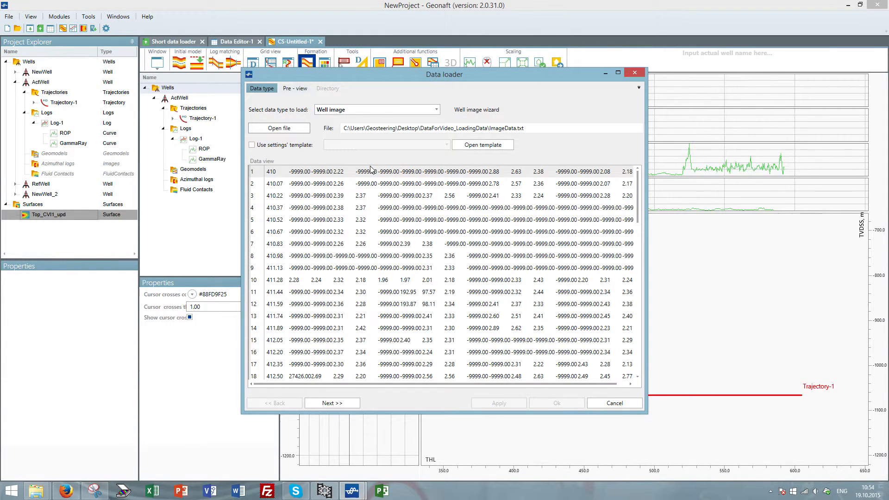
- Load the previewed sector data into ActWell as a new image named Image and expand the well's azimuthal logs
click(340, 402)
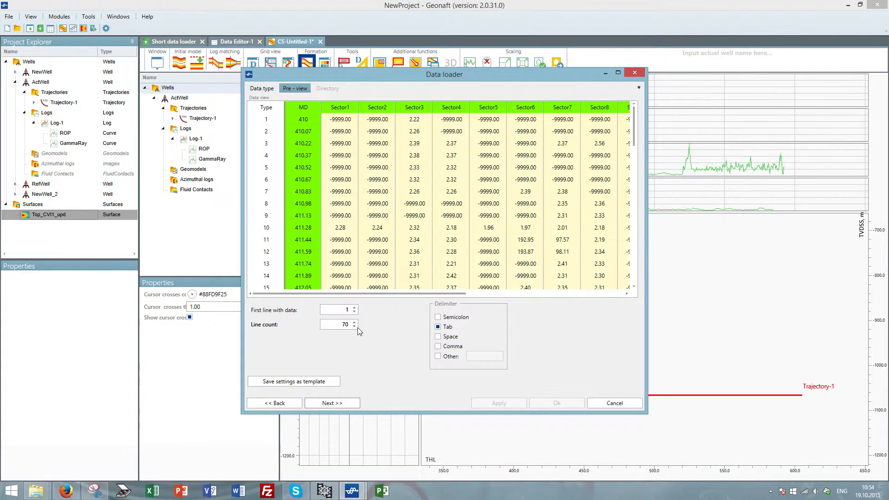
drag(376, 294, 539, 293)
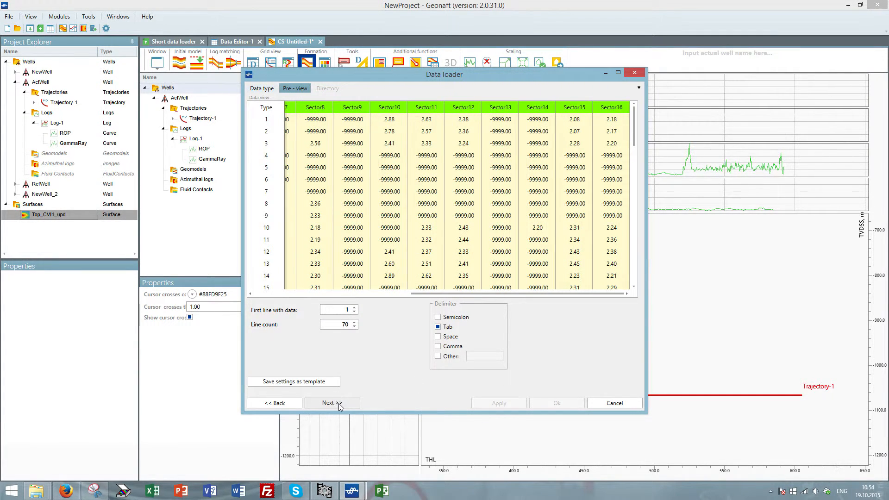
click(338, 403)
click(320, 313)
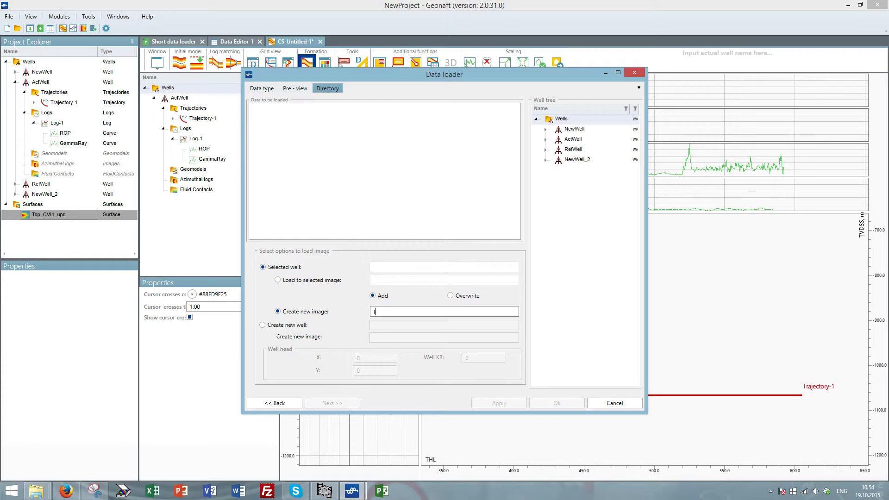
click(546, 403)
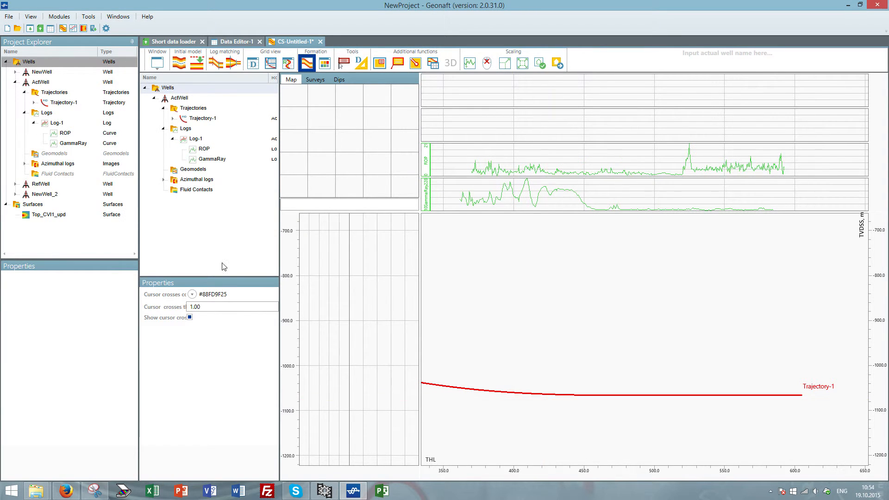
click(25, 164)
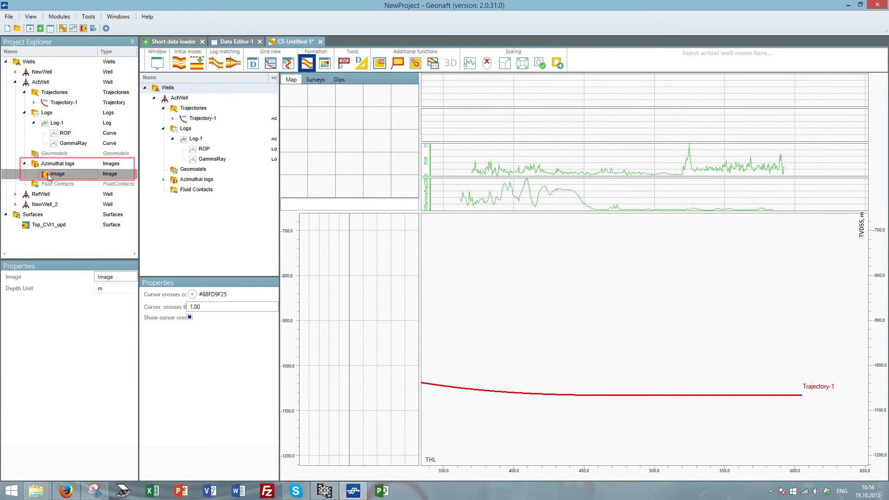
- Open a new QIDip window and display the ActWell azimuthal image in it
click(84, 28)
drag(41, 82, 338, 157)
scroll(730, 140, up, 5)
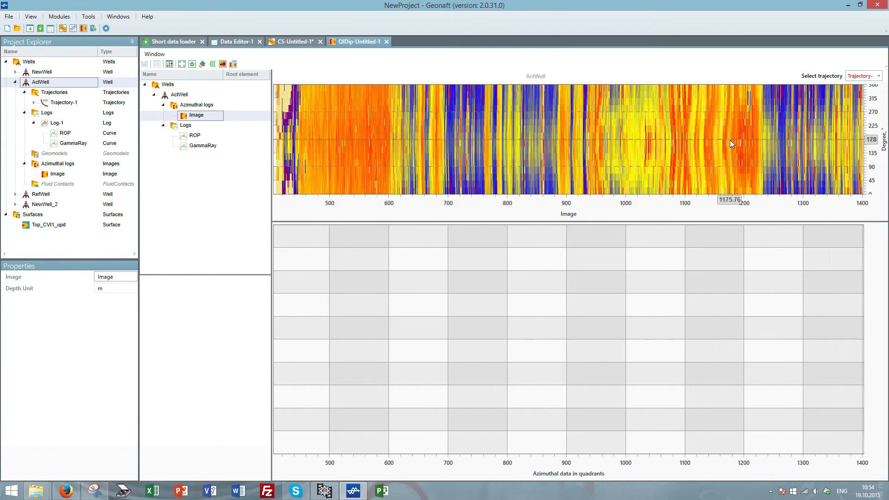